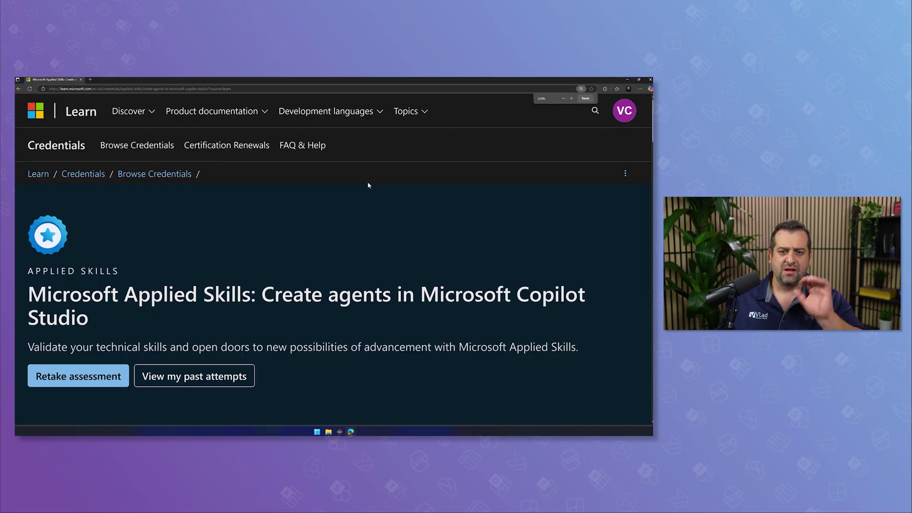
{"action": "scroll", "coordinate": [362, 185], "scroll_direction": "down", "scroll_amount": 2}
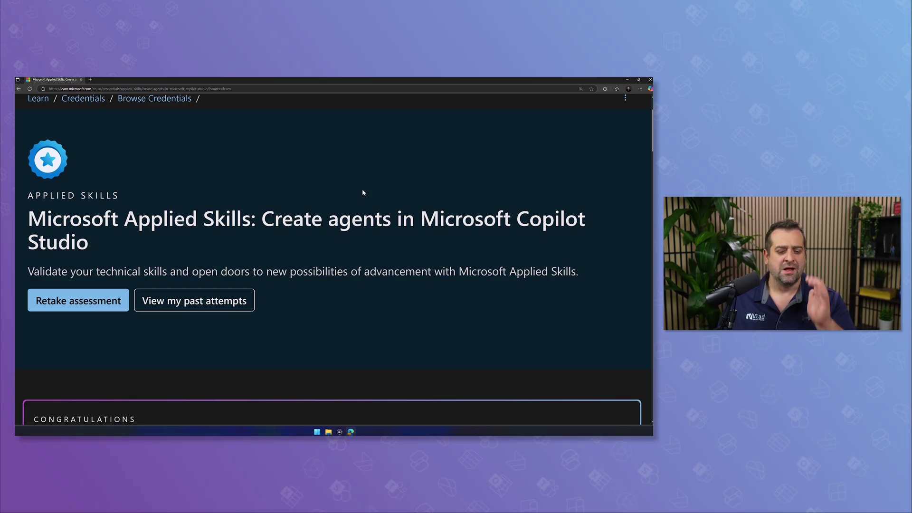
{"action": "scroll", "coordinate": [362, 188], "scroll_direction": "down", "scroll_amount": 3}
{"action": "scroll", "coordinate": [362, 189], "scroll_direction": "down", "scroll_amount": 3}
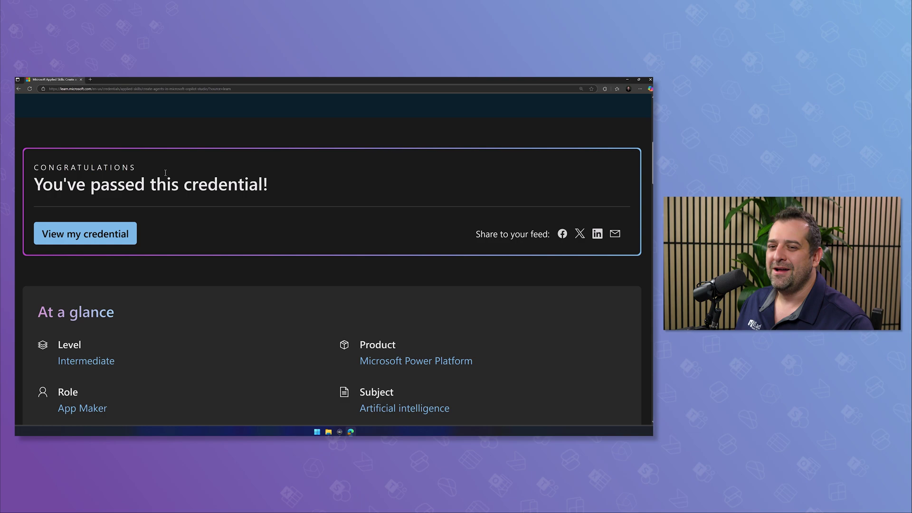
{"action": "scroll", "coordinate": [165, 171], "scroll_direction": "down", "scroll_amount": 1}
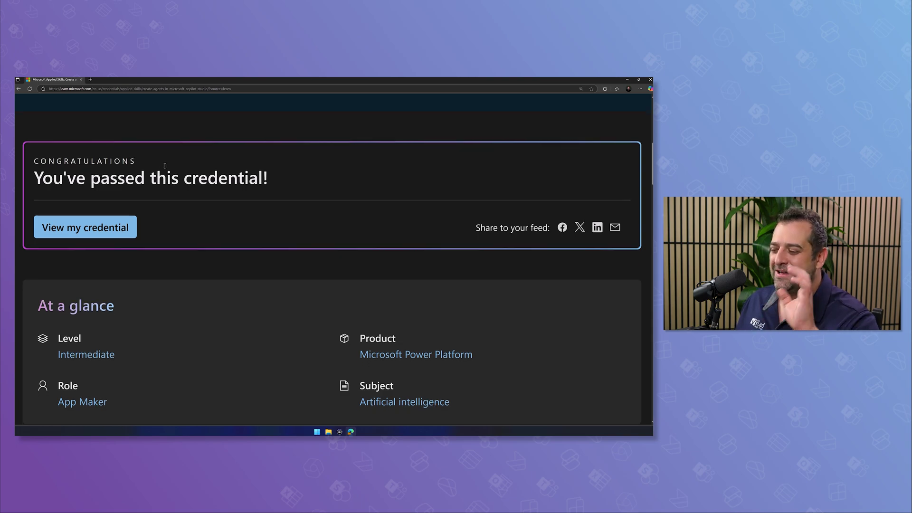
{"action": "scroll", "coordinate": [165, 167], "scroll_direction": "down", "scroll_amount": 1}
{"action": "scroll", "coordinate": [166, 163], "scroll_direction": "down", "scroll_amount": 3}
{"action": "scroll", "coordinate": [167, 164], "scroll_direction": "down", "scroll_amount": 2}
{"action": "scroll", "coordinate": [172, 168], "scroll_direction": "down", "scroll_amount": 2}
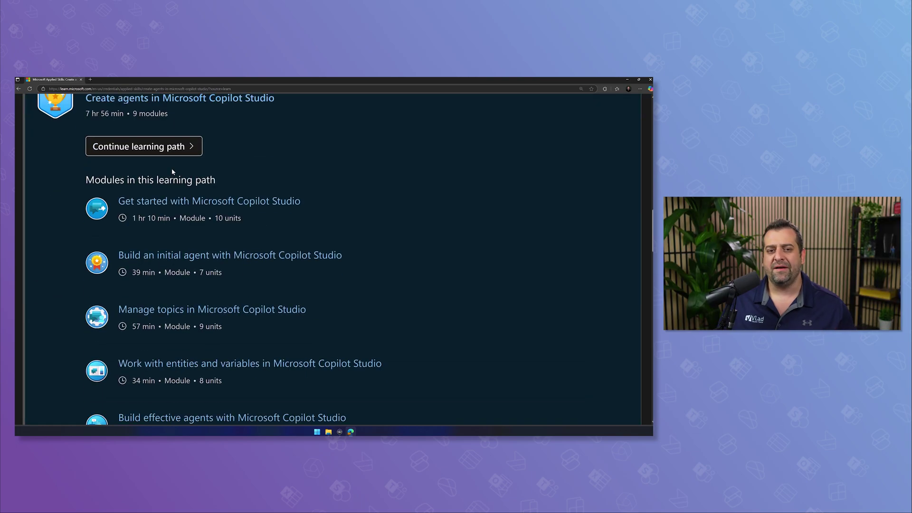
{"action": "scroll", "coordinate": [172, 169], "scroll_direction": "down", "scroll_amount": 5}
{"action": "scroll", "coordinate": [172, 174], "scroll_direction": "down", "scroll_amount": 8}
{"action": "scroll", "coordinate": [172, 178], "scroll_direction": "down", "scroll_amount": 5}
{"action": "scroll", "coordinate": [173, 184], "scroll_direction": "down", "scroll_amount": 5}
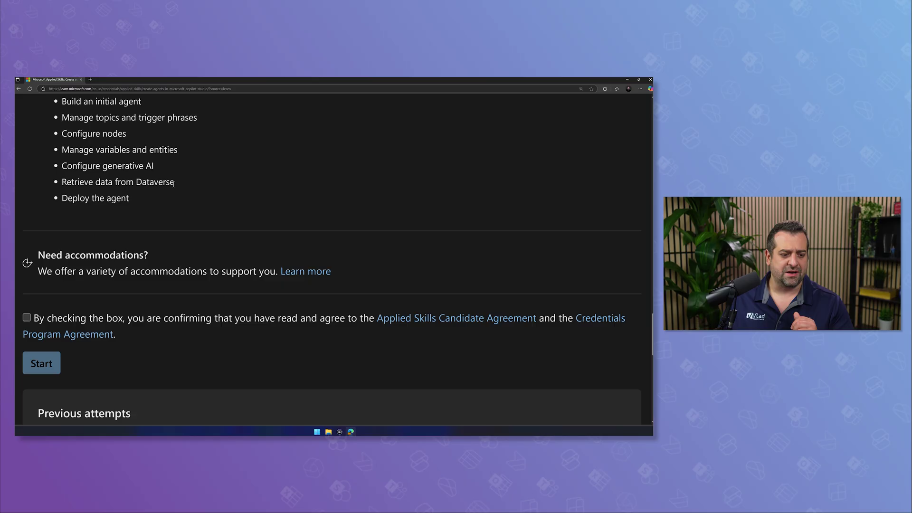
{"action": "scroll", "coordinate": [173, 183], "scroll_direction": "down", "scroll_amount": 3}
{"action": "scroll", "coordinate": [174, 183], "scroll_direction": "down", "scroll_amount": 2}
{"action": "scroll", "coordinate": [173, 182], "scroll_direction": "down", "scroll_amount": 3}
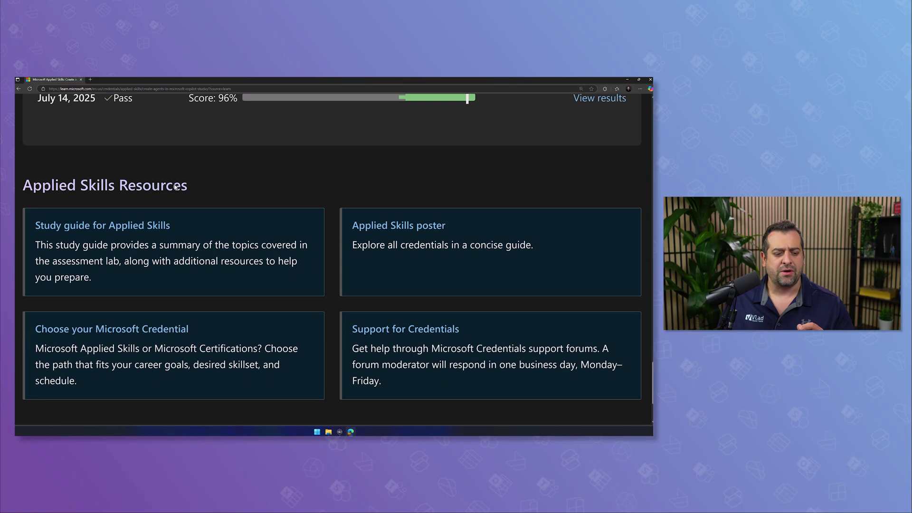
{"action": "scroll", "coordinate": [175, 186], "scroll_direction": "down", "scroll_amount": 3}
{"action": "scroll", "coordinate": [175, 186], "scroll_direction": "up", "scroll_amount": 1}
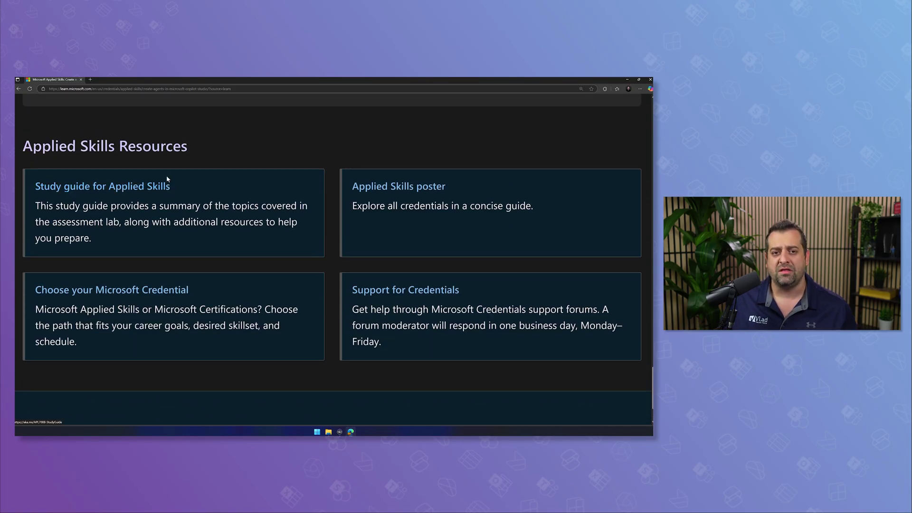
{"action": "left_click", "coordinate": [173, 172]}
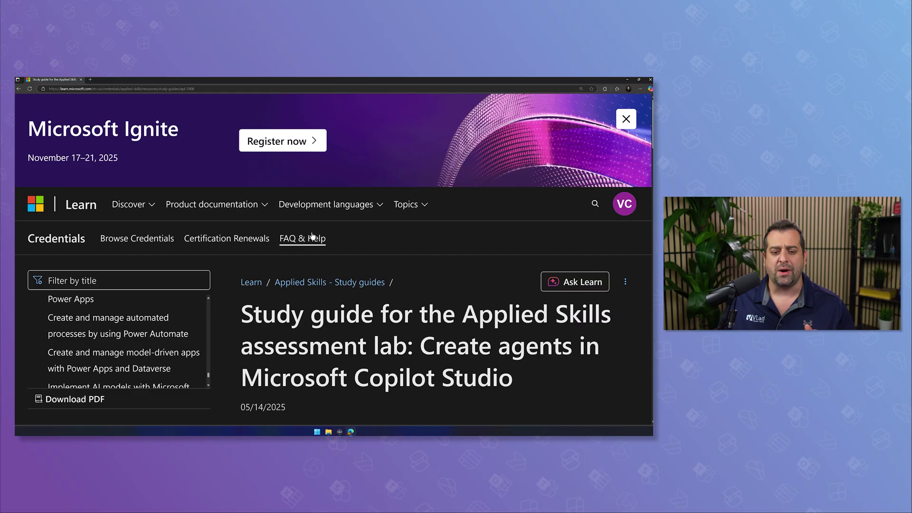
{"action": "scroll", "coordinate": [416, 305], "scroll_direction": "down", "scroll_amount": 2}
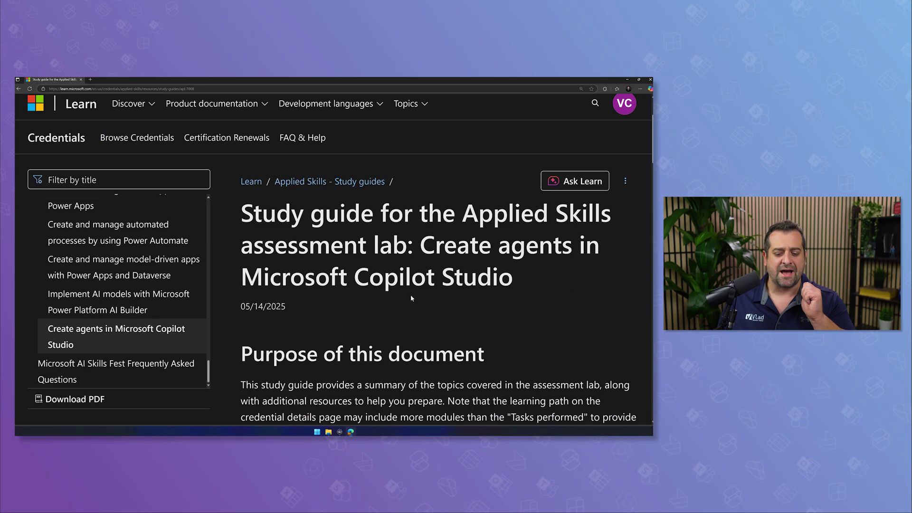
{"action": "scroll", "coordinate": [410, 294], "scroll_direction": "down", "scroll_amount": 2}
{"action": "scroll", "coordinate": [411, 283], "scroll_direction": "down", "scroll_amount": 2}
{"action": "scroll", "coordinate": [406, 278], "scroll_direction": "down", "scroll_amount": 2}
{"action": "scroll", "coordinate": [405, 275], "scroll_direction": "up", "scroll_amount": 1}
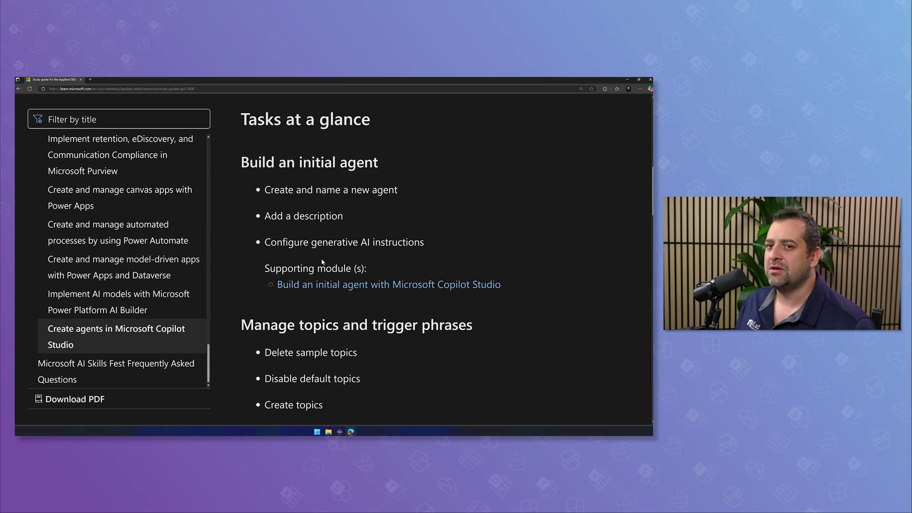
{"action": "scroll", "coordinate": [322, 262], "scroll_direction": "down", "scroll_amount": 2}
{"action": "scroll", "coordinate": [343, 223], "scroll_direction": "down", "scroll_amount": 1}
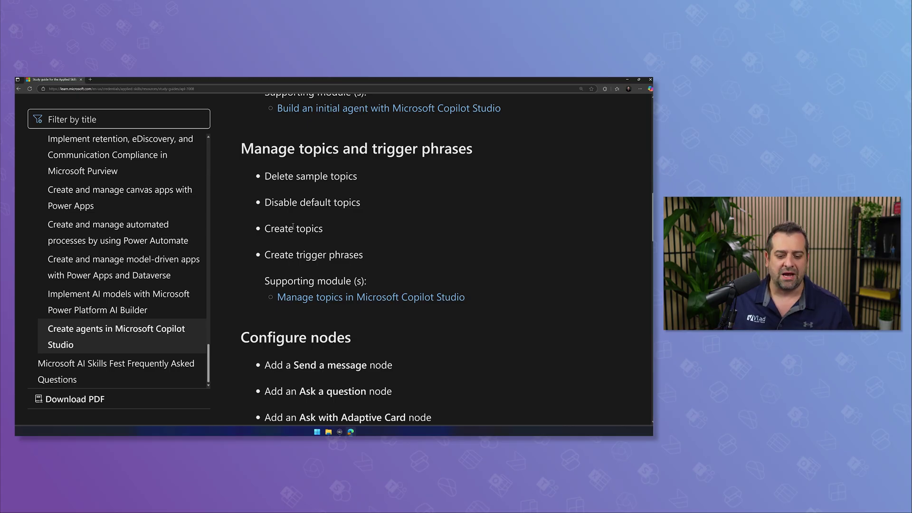
{"action": "scroll", "coordinate": [293, 226], "scroll_direction": "down", "scroll_amount": 1}
{"action": "scroll", "coordinate": [307, 207], "scroll_direction": "down", "scroll_amount": 1}
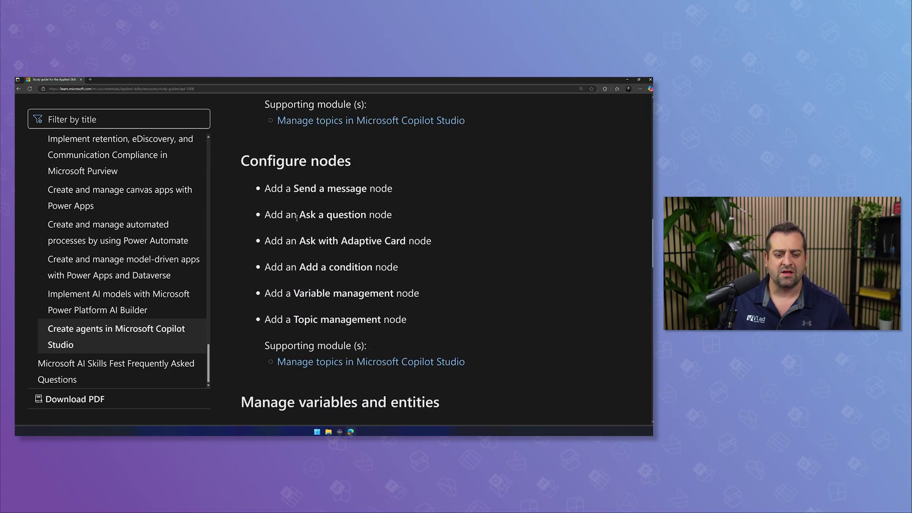
{"action": "scroll", "coordinate": [323, 187], "scroll_direction": "down", "scroll_amount": 1}
{"action": "scroll", "coordinate": [321, 175], "scroll_direction": "up", "scroll_amount": 1}
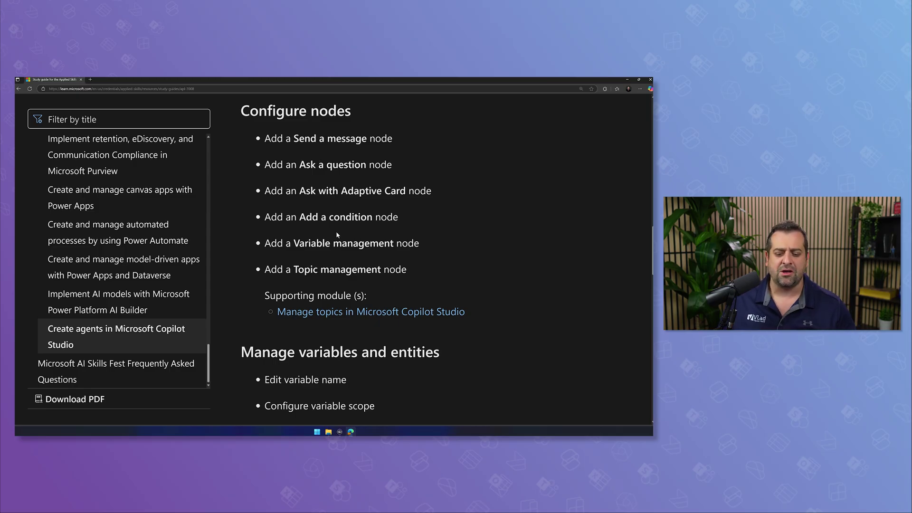
{"action": "scroll", "coordinate": [331, 229], "scroll_direction": "down", "scroll_amount": 3}
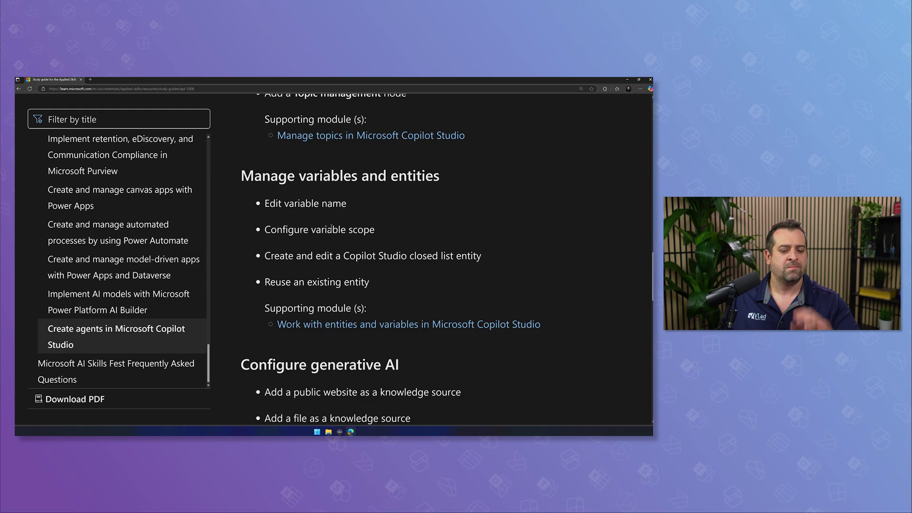
{"action": "scroll", "coordinate": [331, 228], "scroll_direction": "down", "scroll_amount": 1}
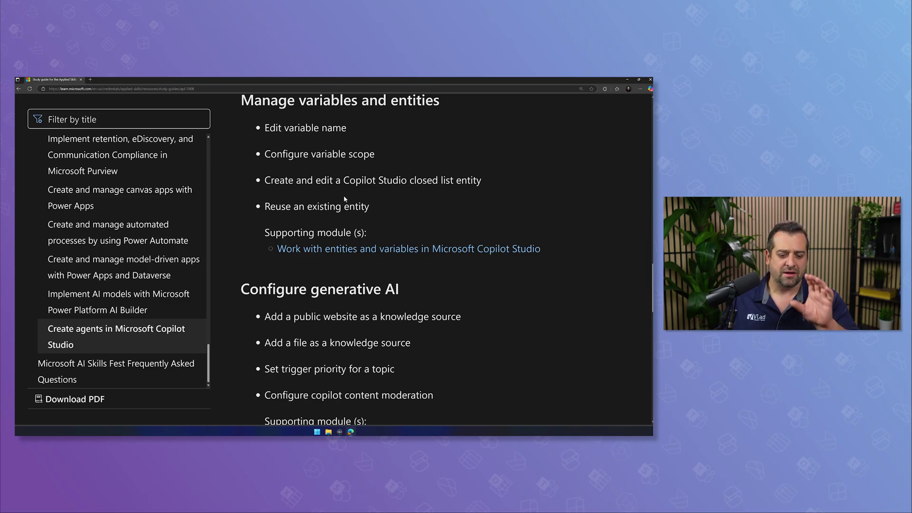
{"action": "scroll", "coordinate": [344, 199], "scroll_direction": "down", "scroll_amount": 3}
{"action": "scroll", "coordinate": [344, 199], "scroll_direction": "down", "scroll_amount": 2}
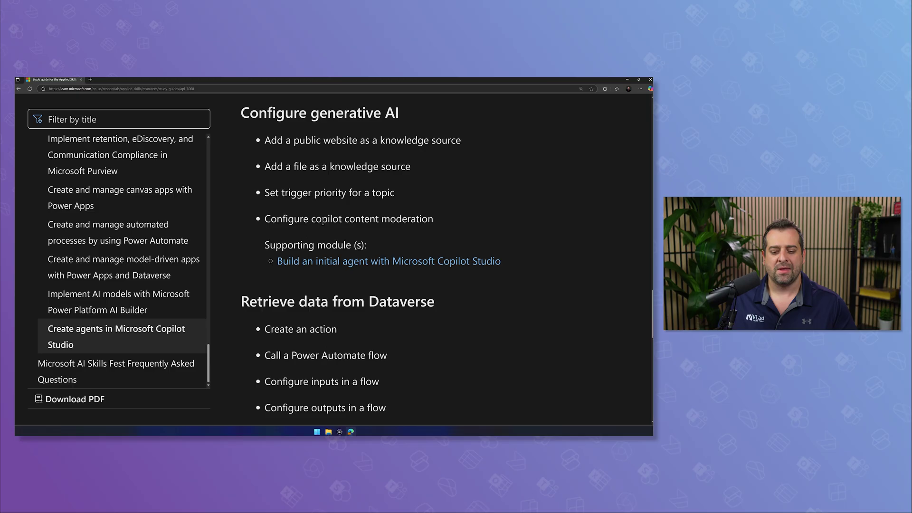
{"action": "scroll", "coordinate": [323, 222], "scroll_direction": "down", "scroll_amount": 3}
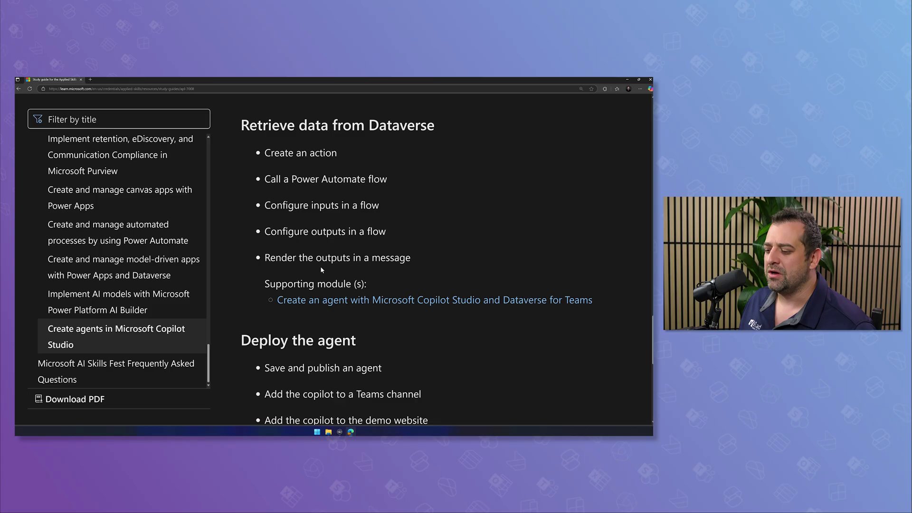
{"action": "scroll", "coordinate": [321, 244], "scroll_direction": "down", "scroll_amount": 3}
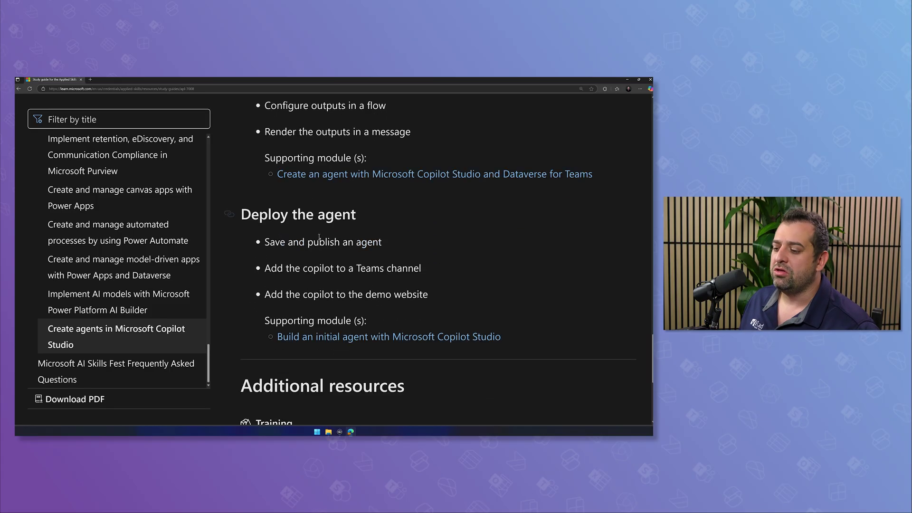
{"action": "scroll", "coordinate": [319, 237], "scroll_direction": "down", "scroll_amount": 2}
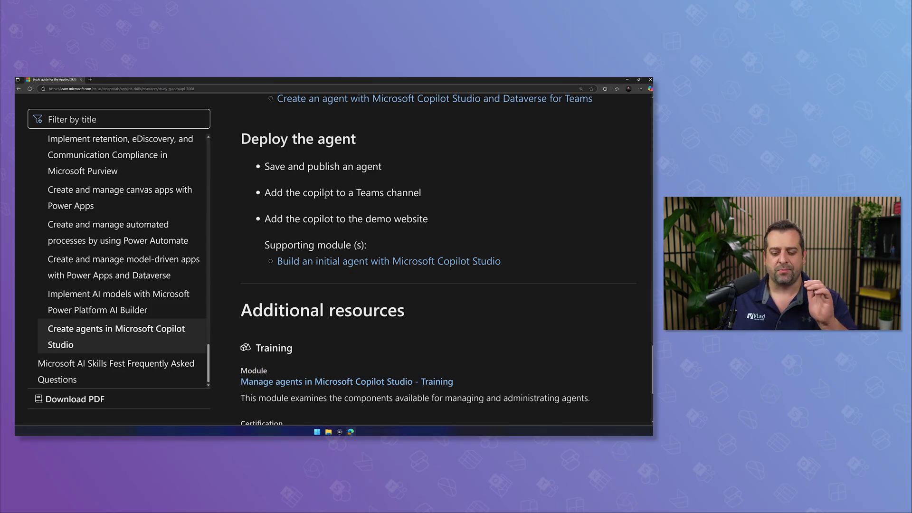
{"action": "scroll", "coordinate": [333, 206], "scroll_direction": "up", "scroll_amount": 2}
{"action": "scroll", "coordinate": [333, 207], "scroll_direction": "up", "scroll_amount": 3}
{"action": "scroll", "coordinate": [356, 221], "scroll_direction": "up", "scroll_amount": 3}
{"action": "scroll", "coordinate": [378, 236], "scroll_direction": "up", "scroll_amount": 2}
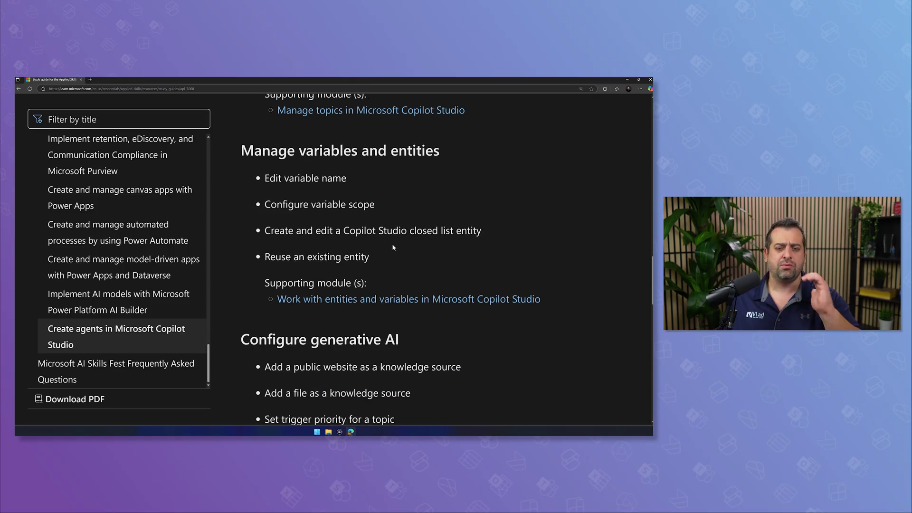
{"action": "scroll", "coordinate": [392, 243], "scroll_direction": "up", "scroll_amount": 3}
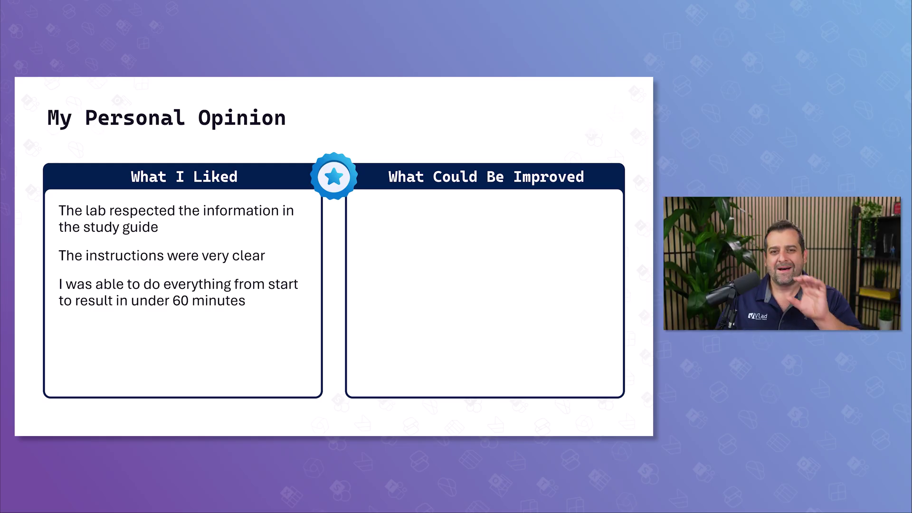
Reveal the new Applied Skills UI bullet and another What Could Be Improved bullet.
{"action": "key", "text": "Right"}
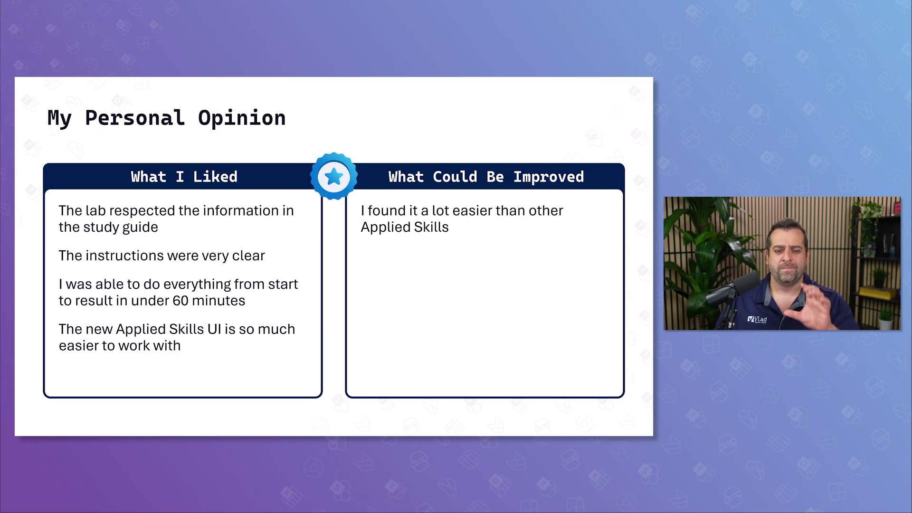
{"action": "key", "text": "Right"}
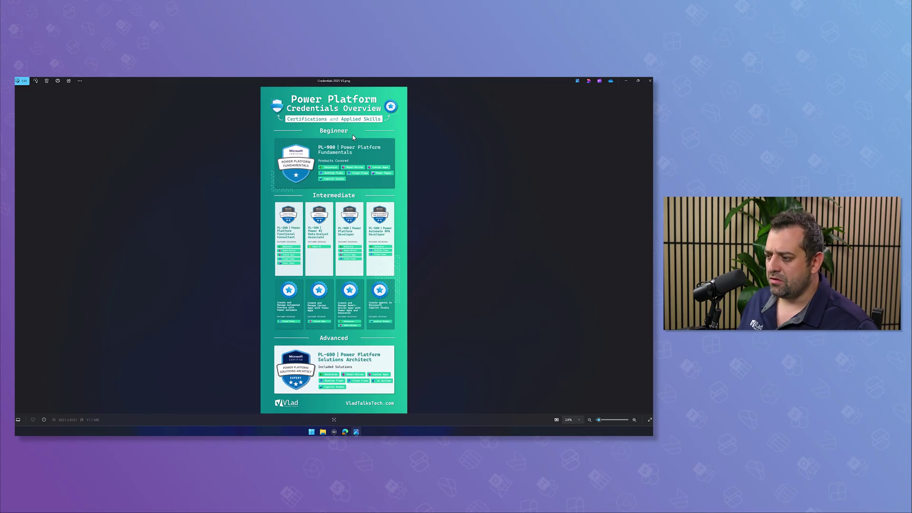
{"action": "scroll", "coordinate": [352, 137], "scroll_direction": "up", "scroll_amount": 5}
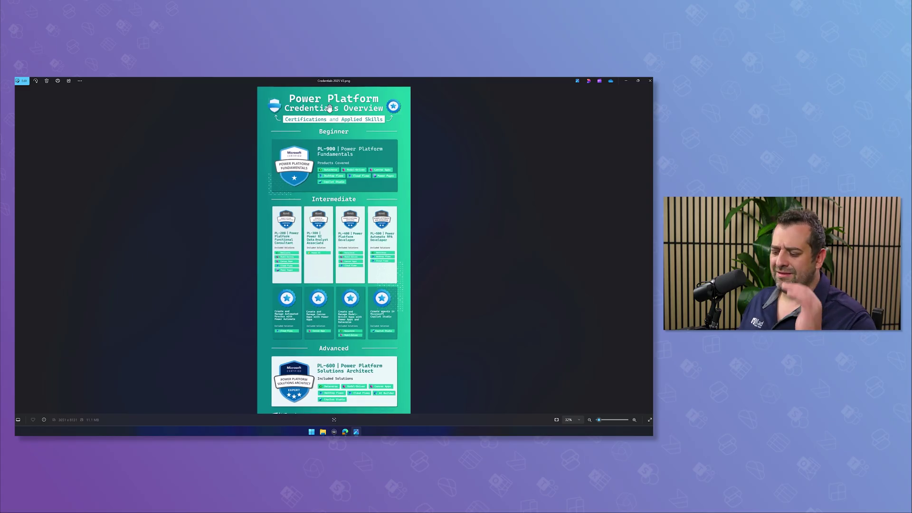
{"action": "scroll", "coordinate": [342, 150], "scroll_direction": "down", "scroll_amount": 2}
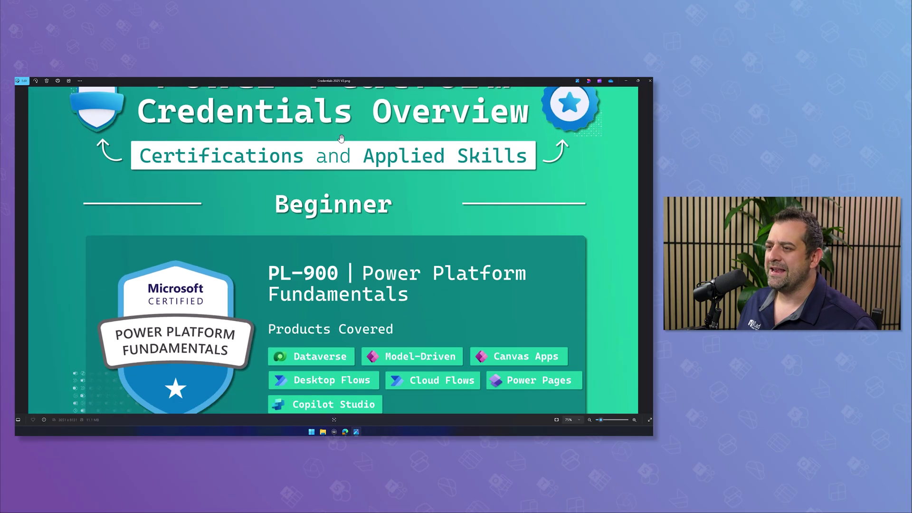
{"action": "scroll", "coordinate": [345, 168], "scroll_direction": "down", "scroll_amount": 2}
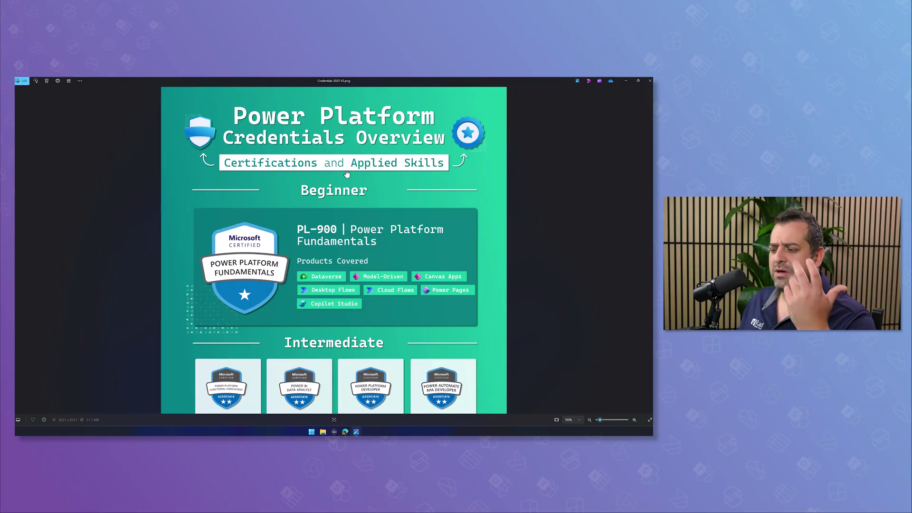
{"action": "scroll", "coordinate": [347, 155], "scroll_direction": "up", "scroll_amount": 1}
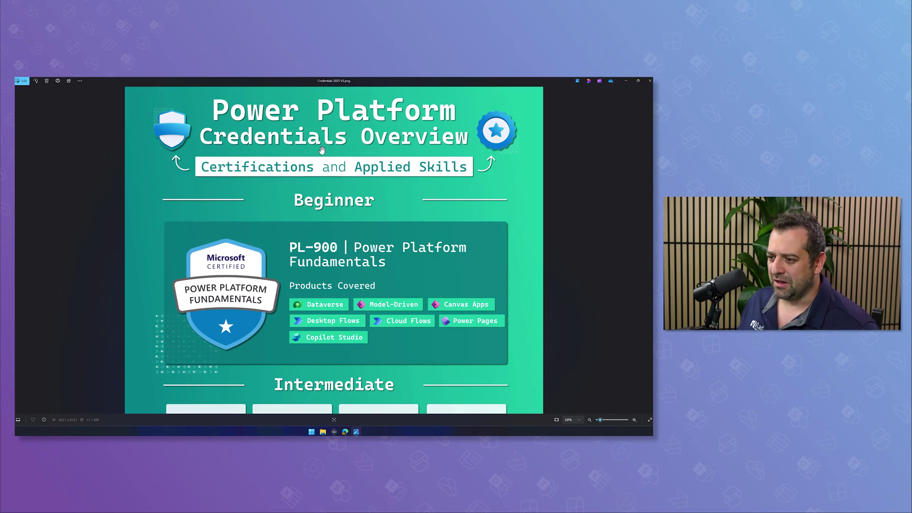
{"action": "scroll", "coordinate": [316, 128], "scroll_direction": "up", "scroll_amount": 1}
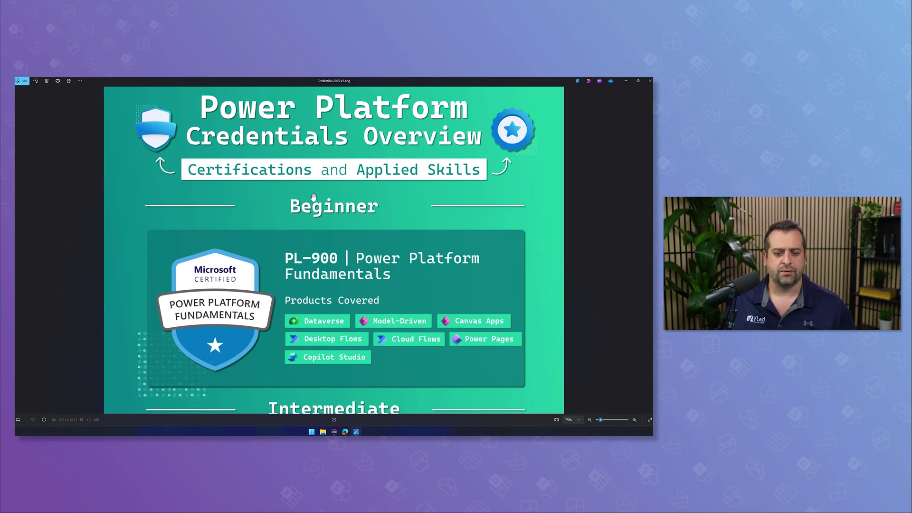
Pan the poster up to center the Beginner PL-900 Power Platform Fundamentals card.
{"action": "left_click_drag", "start_coordinate": [323, 225], "coordinate": [332, 174]}
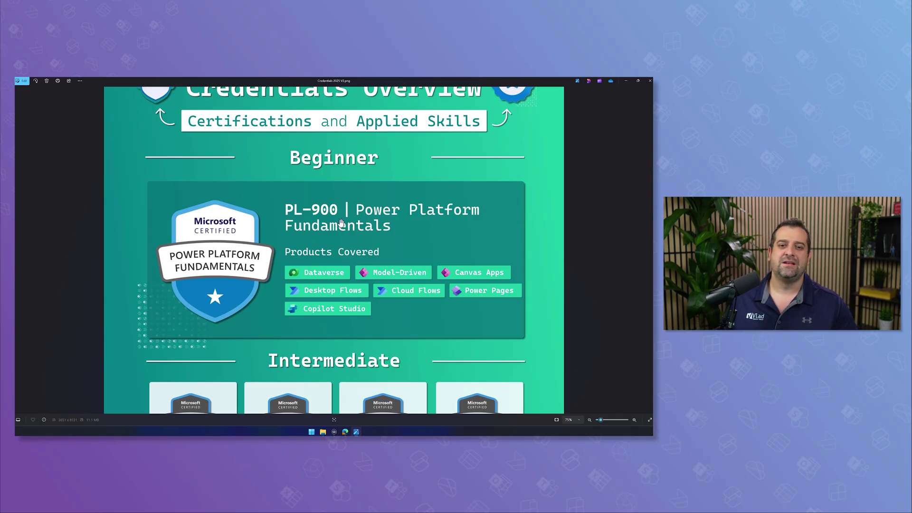
{"action": "scroll", "coordinate": [335, 280], "scroll_direction": "down", "scroll_amount": 1}
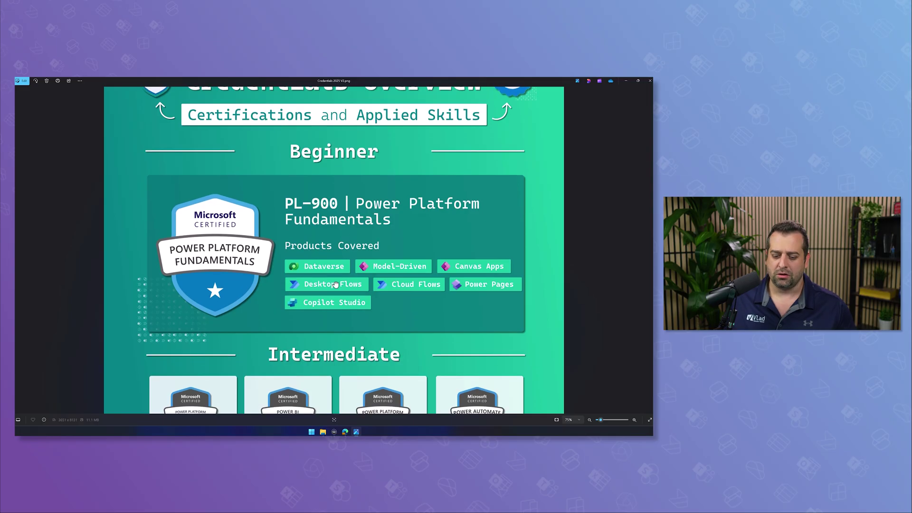
{"action": "scroll", "coordinate": [335, 278], "scroll_direction": "down", "scroll_amount": 3}
{"action": "scroll", "coordinate": [340, 228], "scroll_direction": "down", "scroll_amount": 1}
{"action": "scroll", "coordinate": [346, 185], "scroll_direction": "down", "scroll_amount": 1}
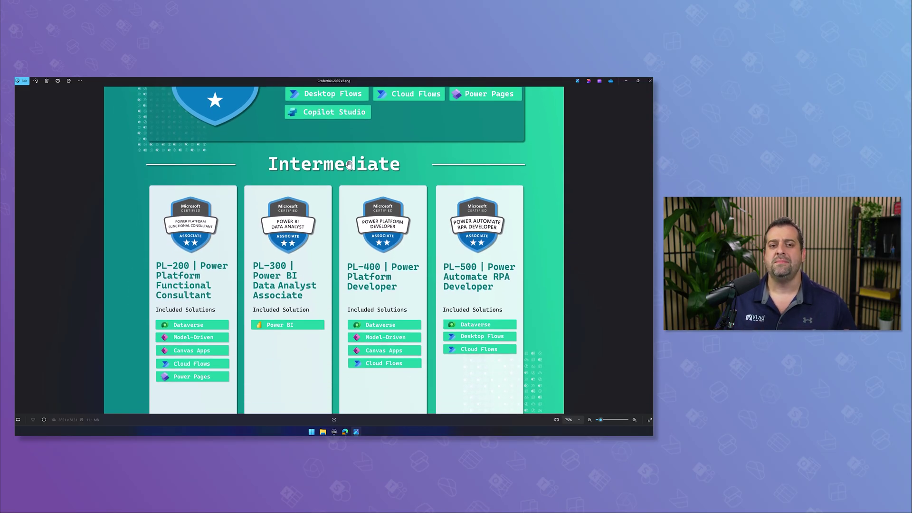
{"action": "scroll", "coordinate": [300, 246], "scroll_direction": "down", "scroll_amount": 1}
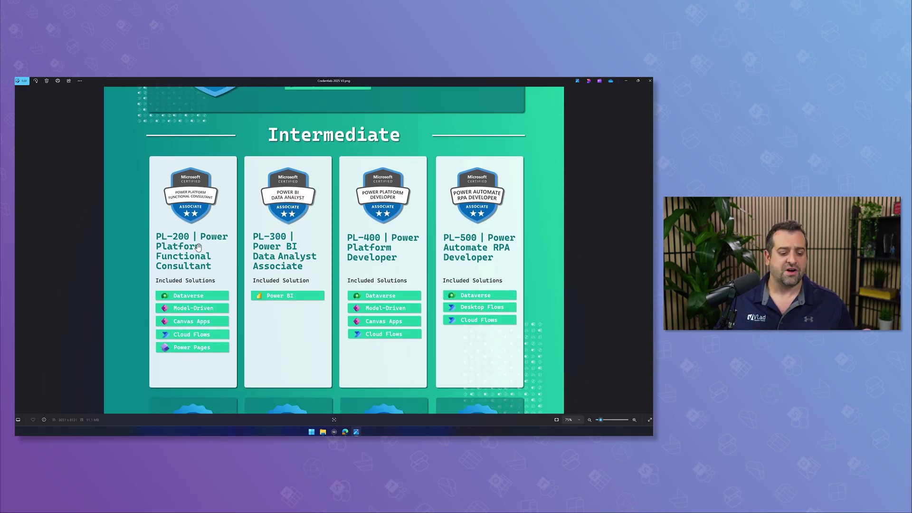
{"action": "scroll", "coordinate": [198, 245], "scroll_direction": "up", "scroll_amount": 3}
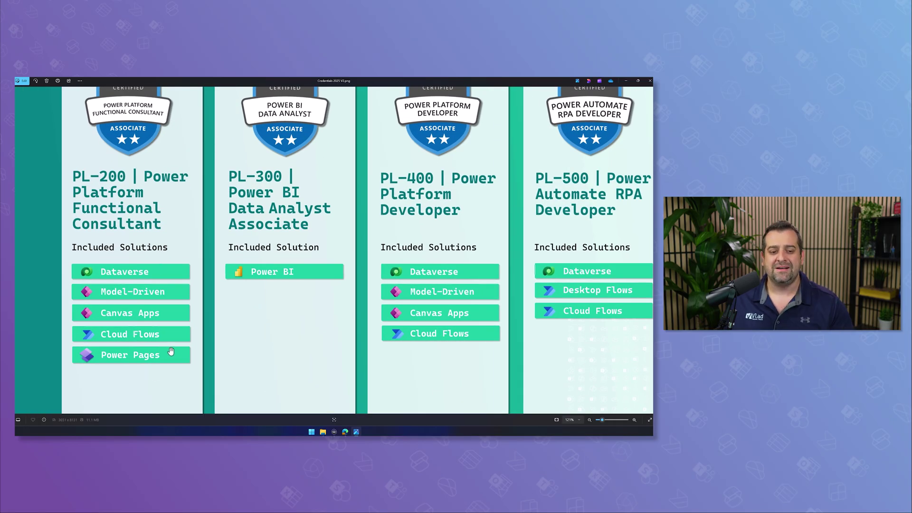
{"action": "scroll", "coordinate": [268, 233], "scroll_direction": "down", "scroll_amount": 1}
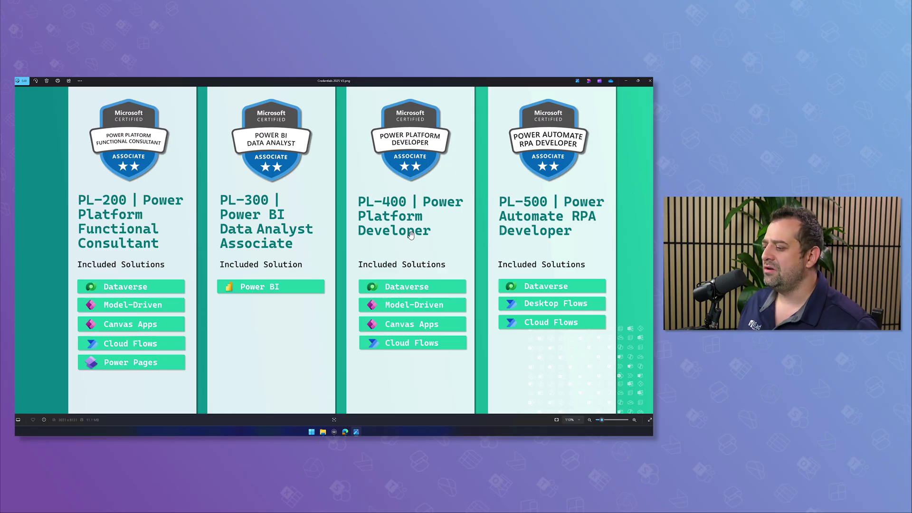
Recenter the four Intermediate PL-200, PL-300, PL-400 and PL-500 certification cards.
{"action": "left_click_drag", "start_coordinate": [560, 265], "coordinate": [540, 263]}
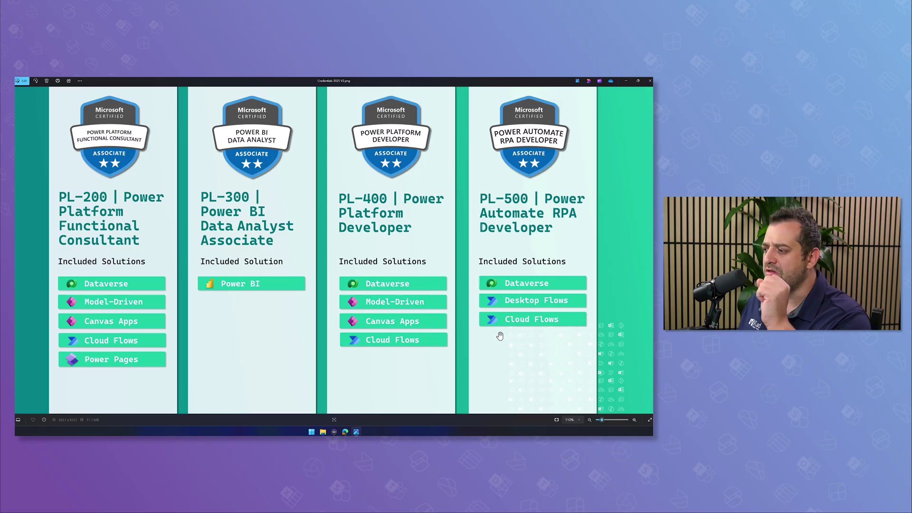
{"action": "scroll", "coordinate": [402, 322], "scroll_direction": "down", "scroll_amount": 2}
{"action": "scroll", "coordinate": [403, 322], "scroll_direction": "down", "scroll_amount": 3}
{"action": "scroll", "coordinate": [401, 228], "scroll_direction": "down", "scroll_amount": 3}
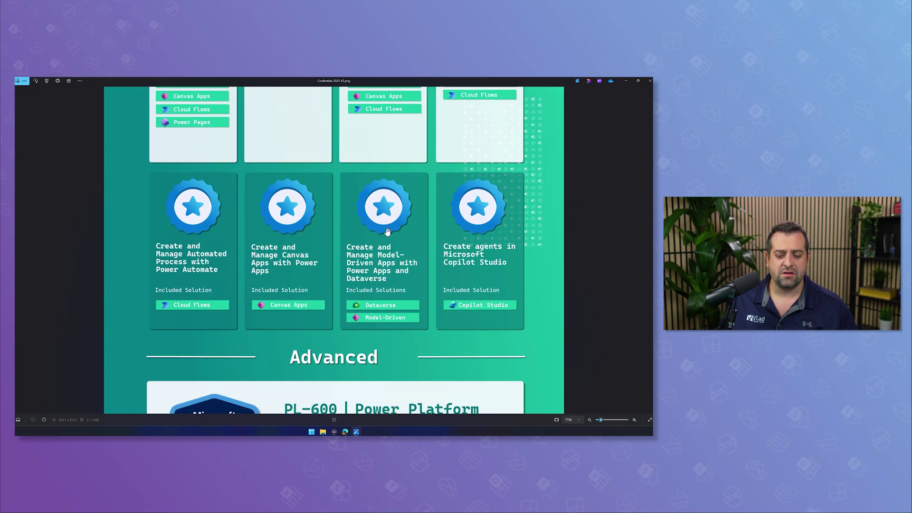
{"action": "scroll", "coordinate": [388, 234], "scroll_direction": "down", "scroll_amount": 1}
{"action": "scroll", "coordinate": [382, 262], "scroll_direction": "up", "scroll_amount": 2}
{"action": "scroll", "coordinate": [382, 262], "scroll_direction": "up", "scroll_amount": 1}
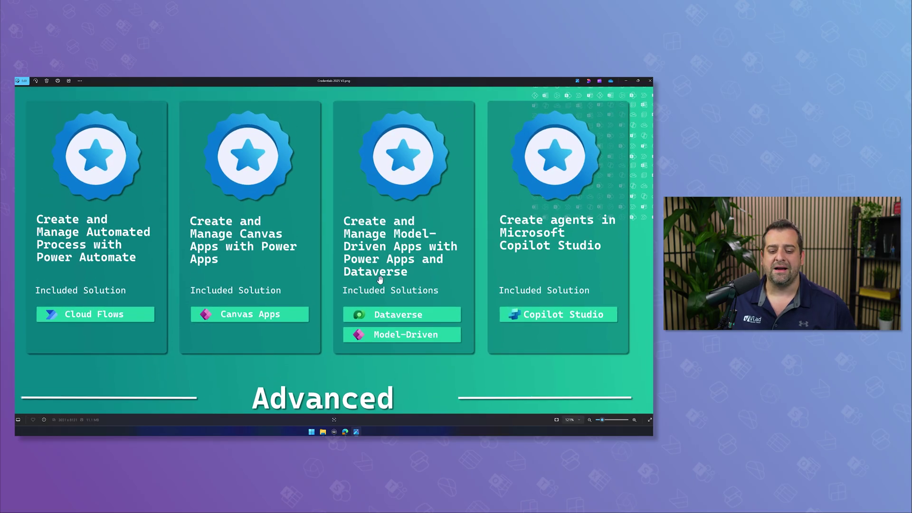
{"action": "scroll", "coordinate": [385, 202], "scroll_direction": "up", "scroll_amount": 5}
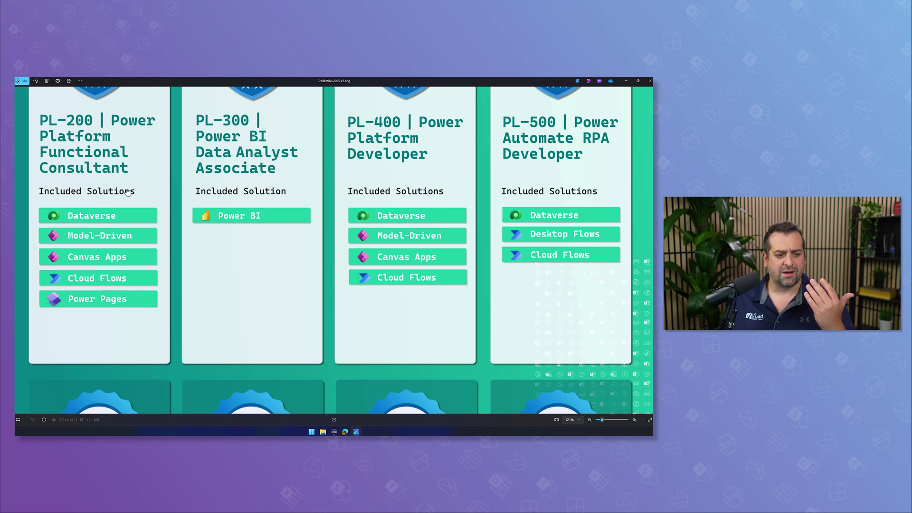
{"action": "scroll", "coordinate": [104, 206], "scroll_direction": "up", "scroll_amount": 1}
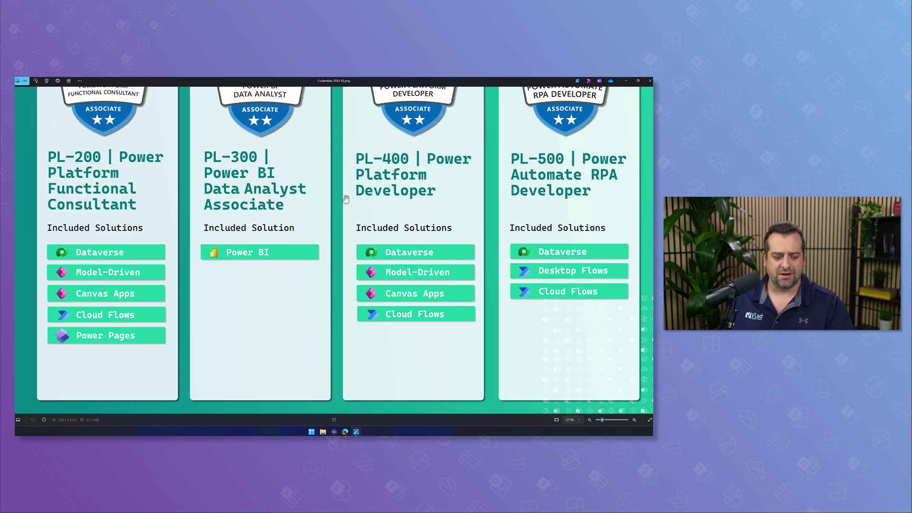
{"action": "scroll", "coordinate": [299, 338], "scroll_direction": "down", "scroll_amount": 3}
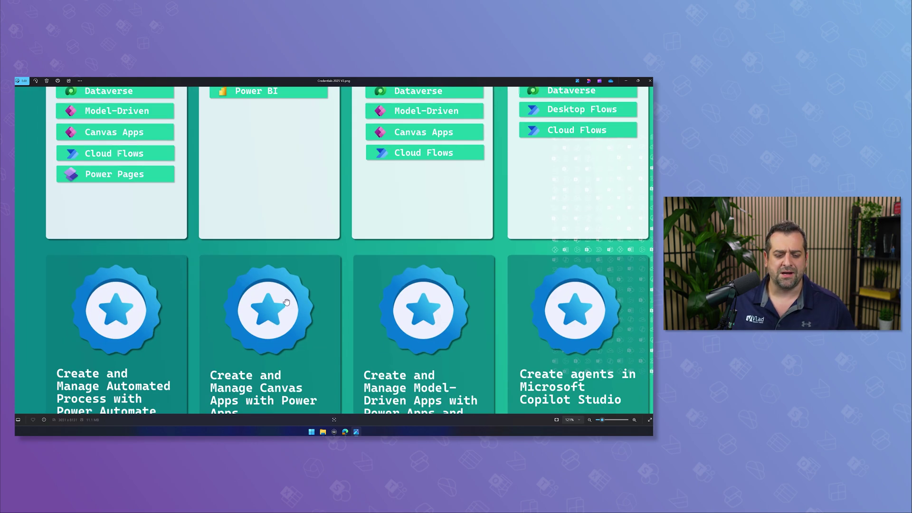
{"action": "scroll", "coordinate": [304, 236], "scroll_direction": "down", "scroll_amount": 2}
Pan to bring the four Applied Skills cards, including Copilot Studio agents, into view.
{"action": "left_click_drag", "start_coordinate": [266, 158], "coordinate": [304, 205]}
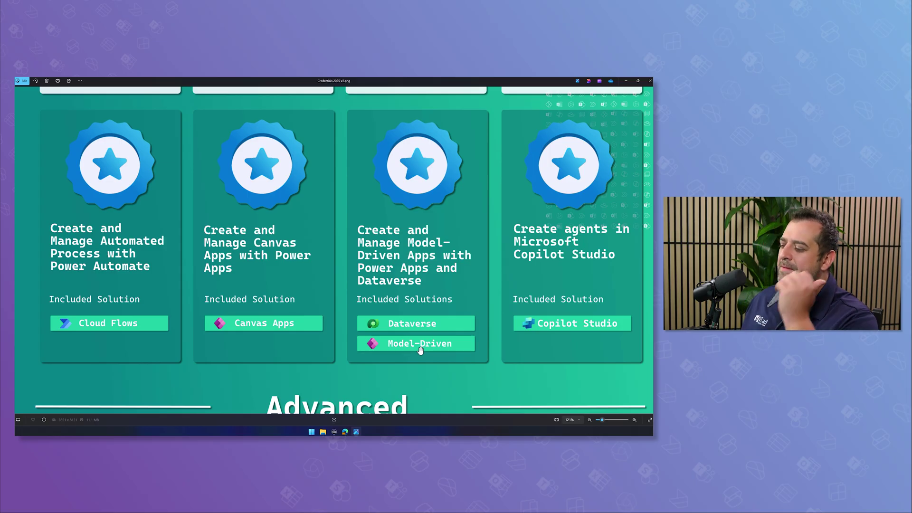
{"action": "scroll", "coordinate": [470, 331], "scroll_direction": "right", "scroll_amount": 2}
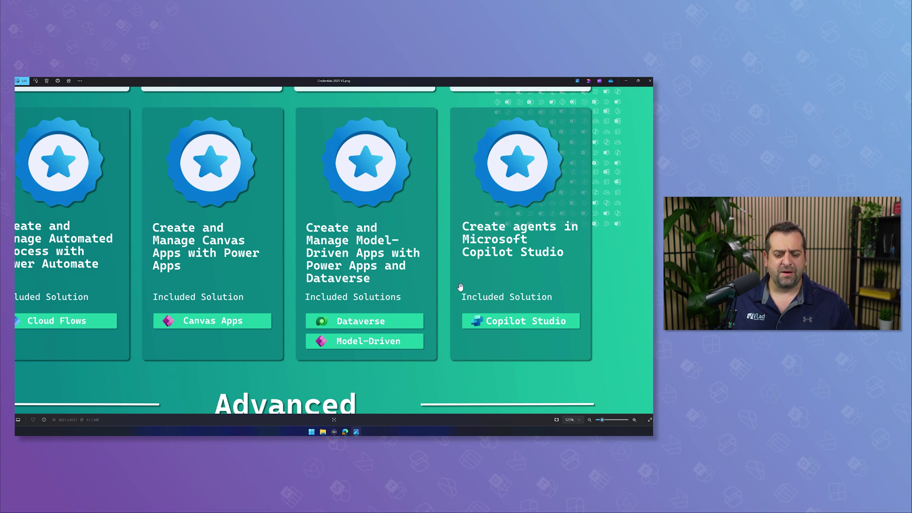
{"action": "scroll", "coordinate": [460, 288], "scroll_direction": "down", "scroll_amount": 3}
{"action": "scroll", "coordinate": [433, 366], "scroll_direction": "down", "scroll_amount": 2}
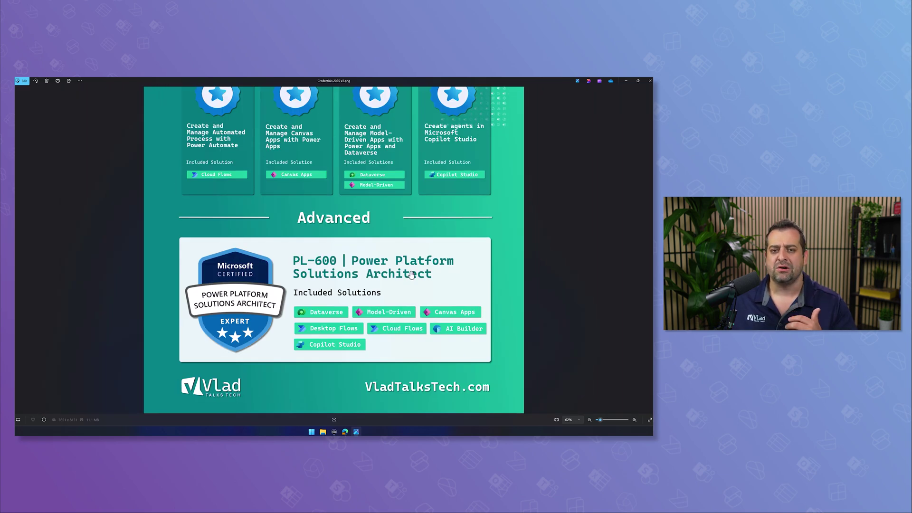
{"action": "scroll", "coordinate": [404, 305], "scroll_direction": "up", "scroll_amount": 1}
{"action": "scroll", "coordinate": [428, 292], "scroll_direction": "up", "scroll_amount": 1}
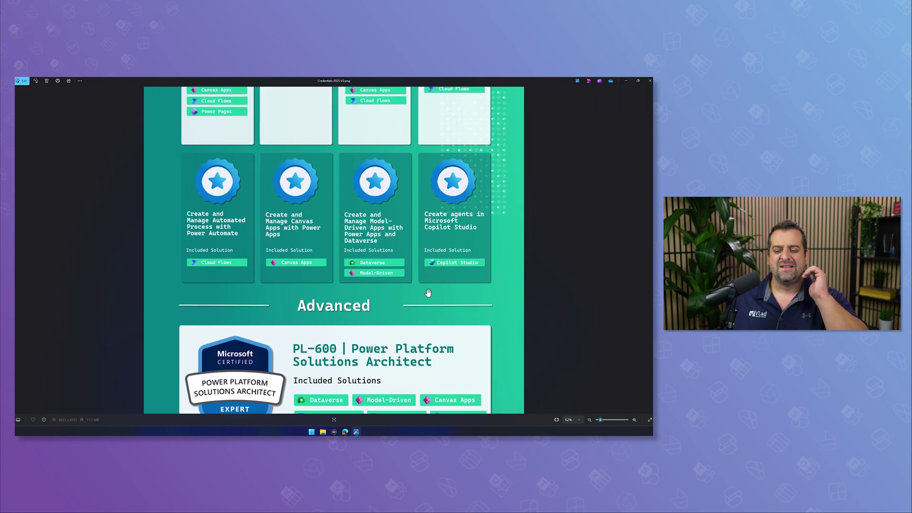
{"action": "scroll", "coordinate": [442, 278], "scroll_direction": "up", "scroll_amount": 2}
{"action": "scroll", "coordinate": [460, 258], "scroll_direction": "up", "scroll_amount": 1}
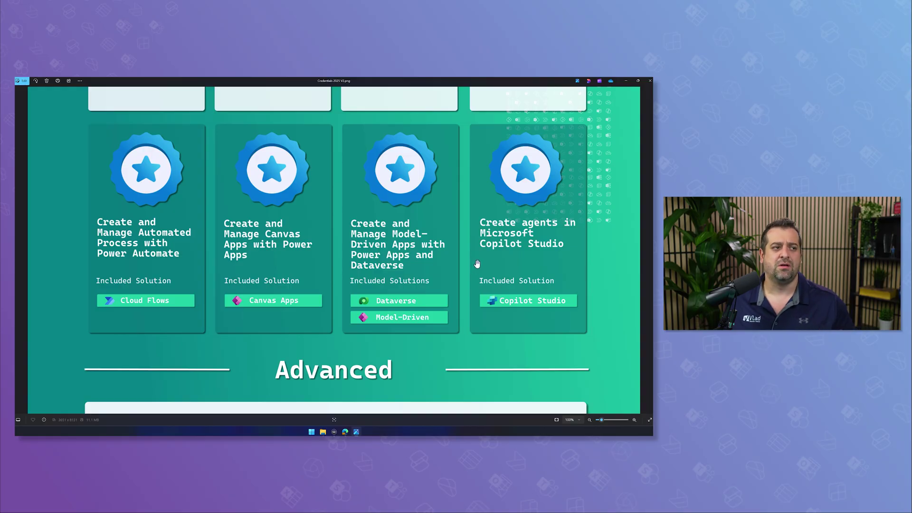
{"action": "scroll", "coordinate": [442, 273], "scroll_direction": "up", "scroll_amount": 1}
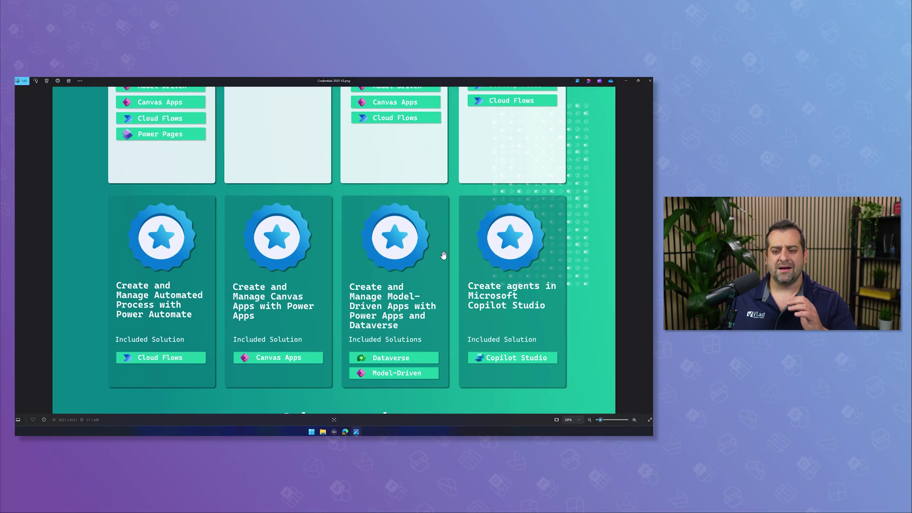
{"action": "scroll", "coordinate": [443, 273], "scroll_direction": "down", "scroll_amount": 3}
{"action": "scroll", "coordinate": [399, 264], "scroll_direction": "up", "scroll_amount": 1}
{"action": "scroll", "coordinate": [370, 250], "scroll_direction": "up", "scroll_amount": 1}
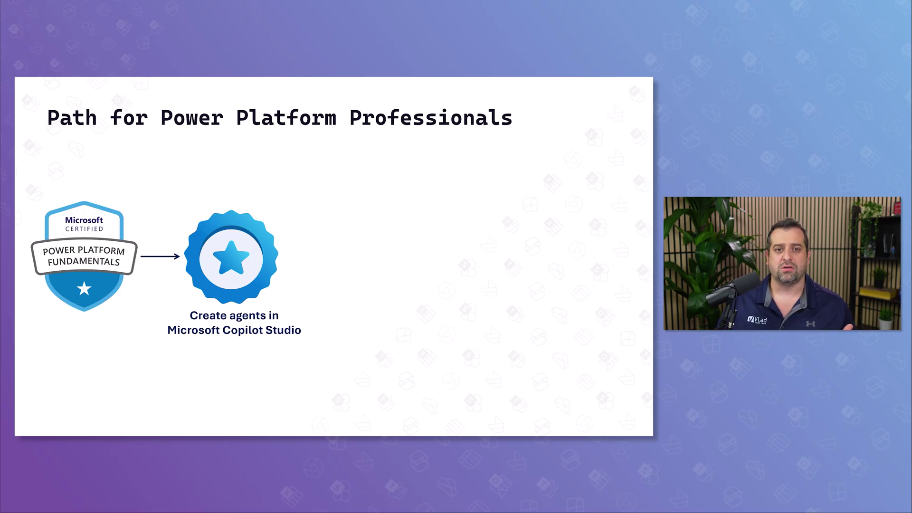
Reveal the Functional Consultant, Developer associate and Solutions Architect Expert badges in turn.
{"action": "key", "text": "Right"}
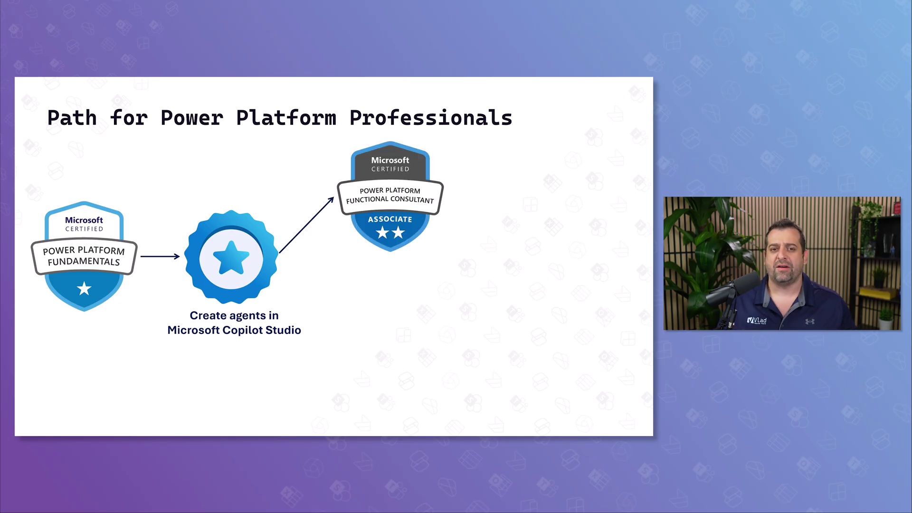
{"action": "key", "text": "Right"}
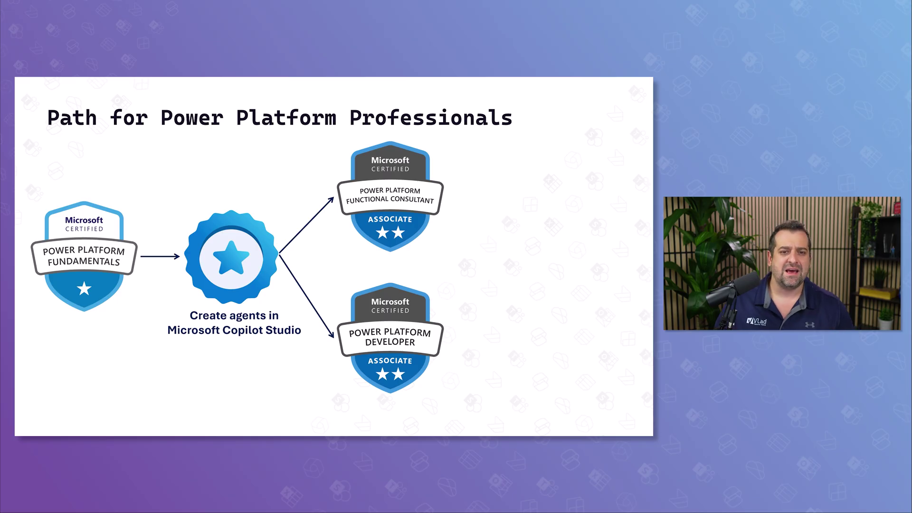
{"action": "key", "text": "Right"}
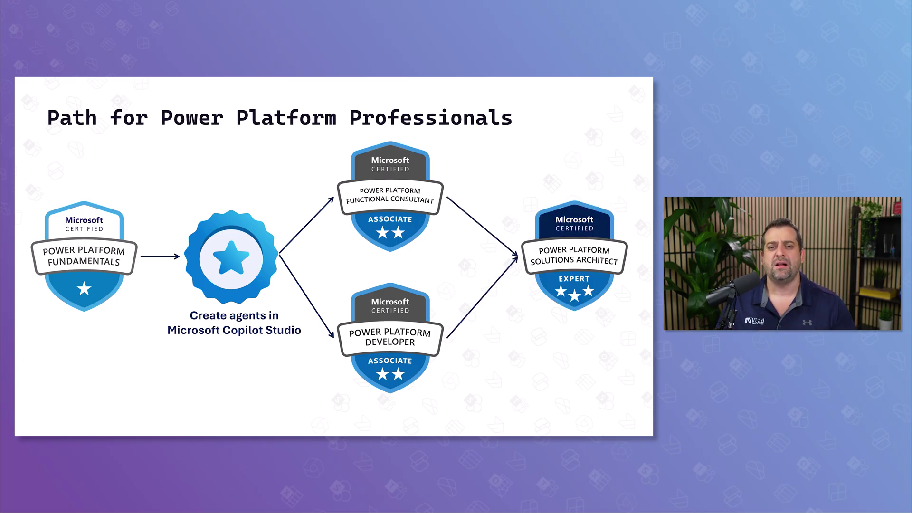